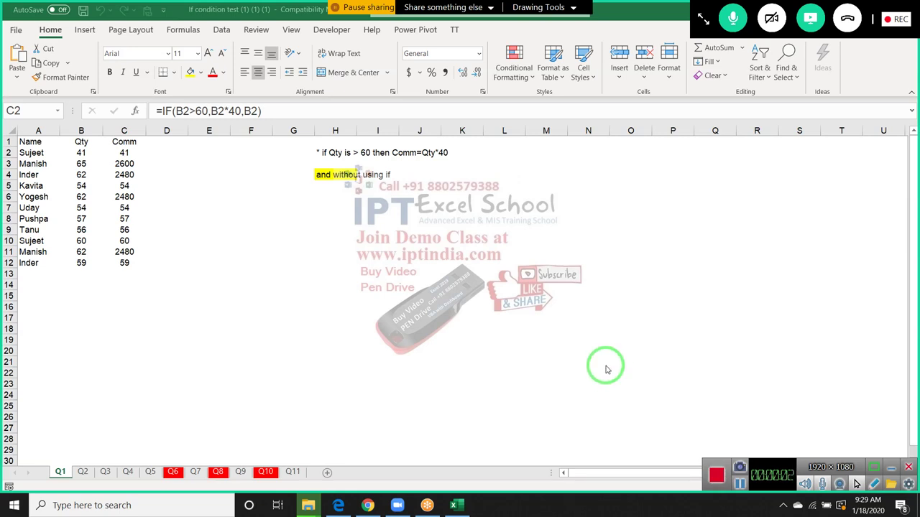
# Step: Review the Qty values in column B and the IF commission formulas in C2 and C3
pyautogui.moveTo(606, 369); pyautogui.dragTo(160, 151)
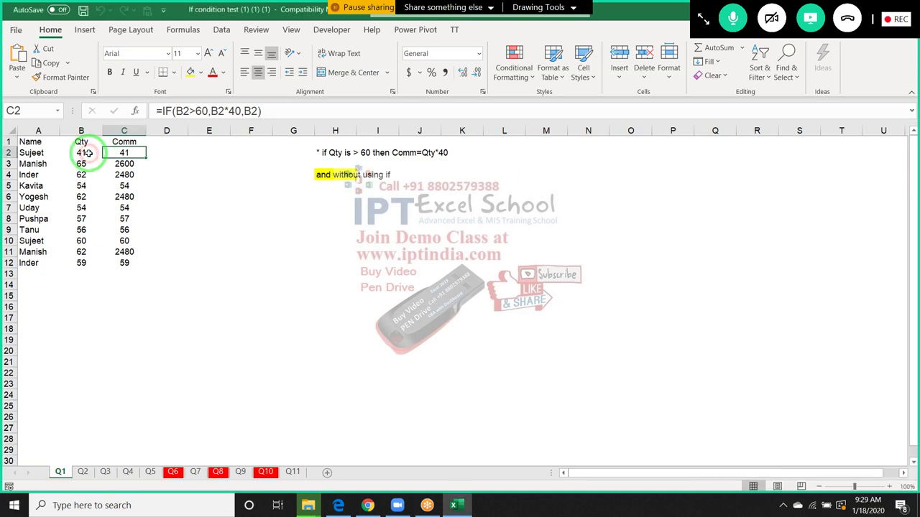
pyautogui.click(82, 153)
pyautogui.moveTo(81, 153); pyautogui.dragTo(69, 264)
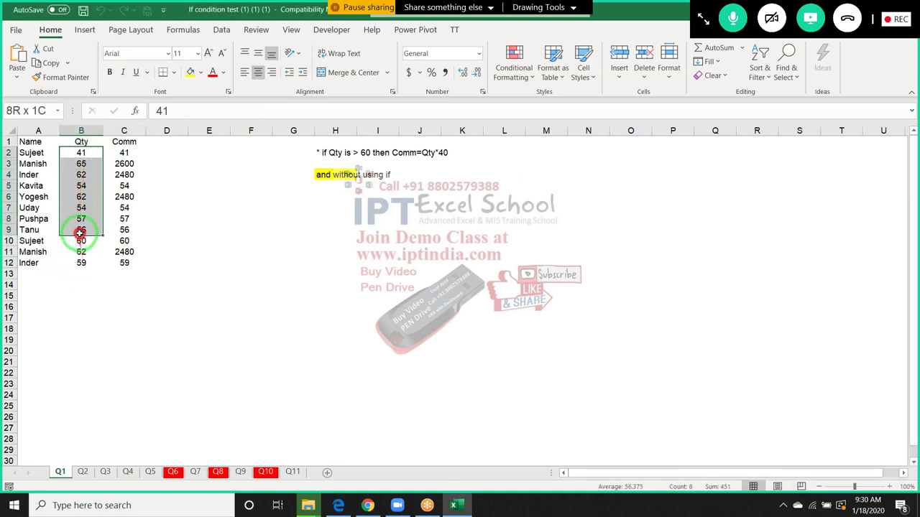
pyautogui.moveTo(69, 264); pyautogui.dragTo(70, 262)
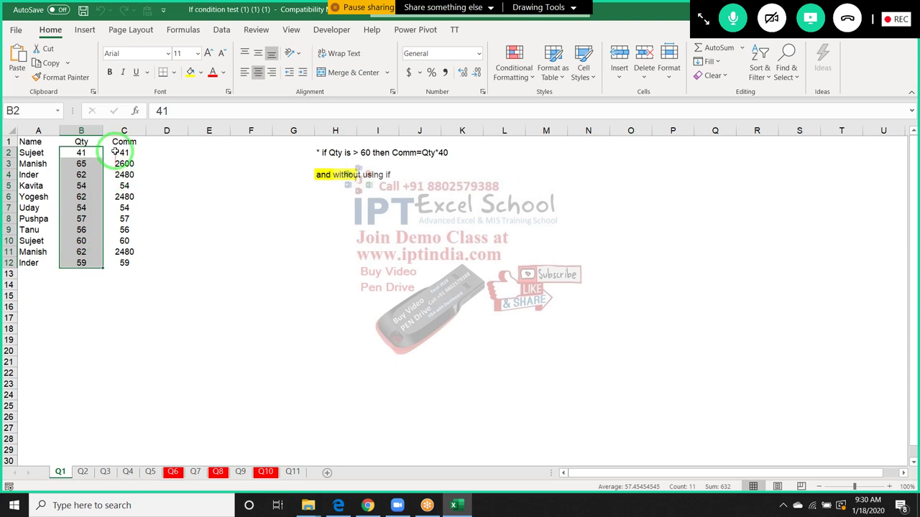
pyautogui.click(119, 152)
pyautogui.doubleClick(120, 152)
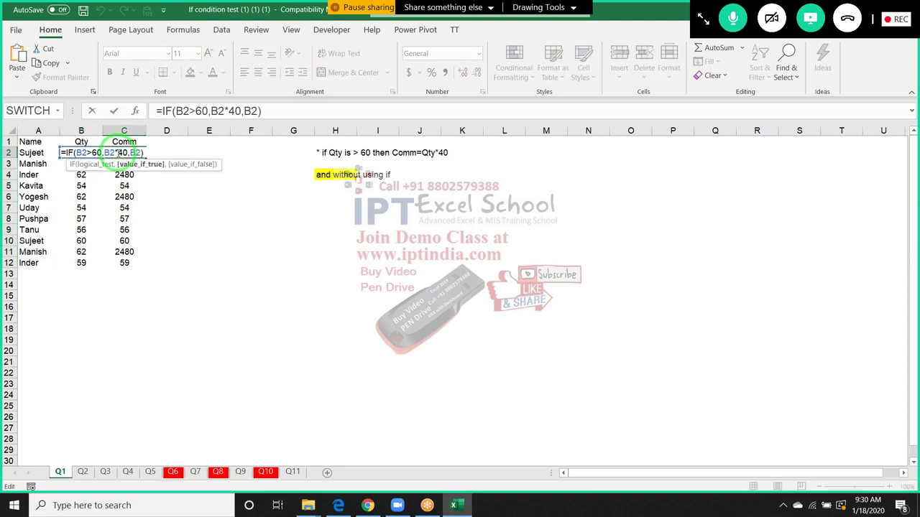
pyautogui.press('Escape')
pyautogui.doubleClick(127, 164)
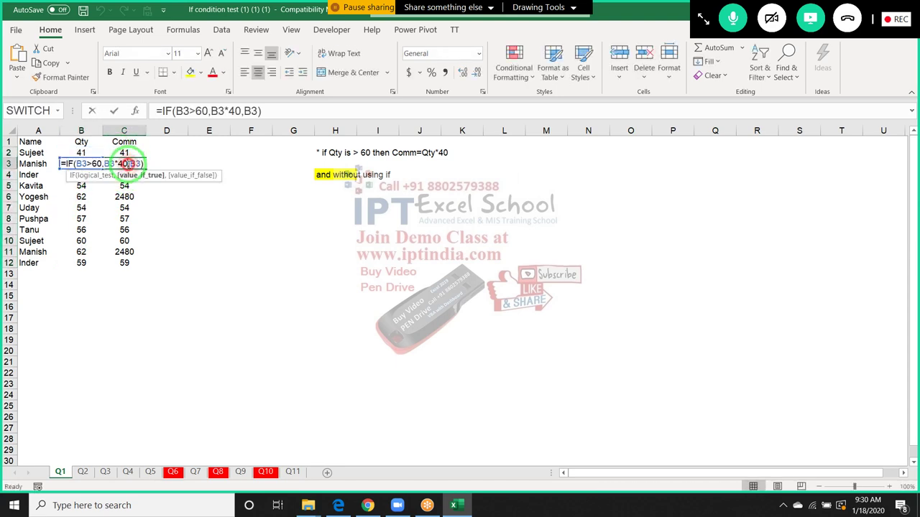
pyautogui.press('Escape')
pyautogui.moveTo(137, 165); pyautogui.dragTo(253, 179)
pyautogui.click(321, 180)
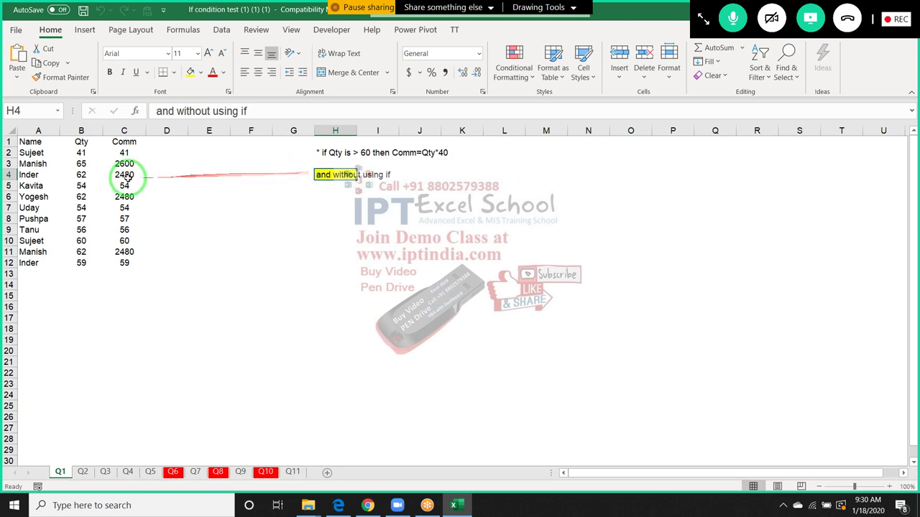
# Step: In D2, enter a formula testing whether the Qty in B2 exceeds 60
pyautogui.click(150, 154)
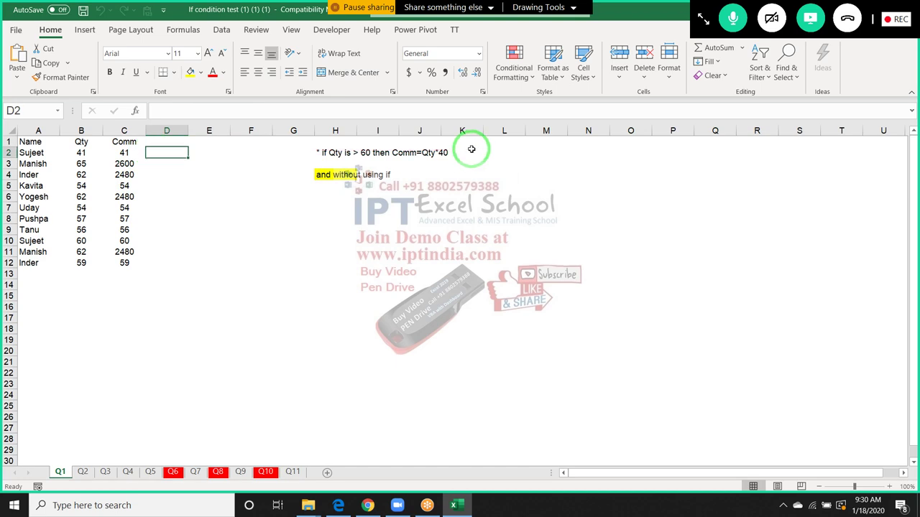
pyautogui.write('=')
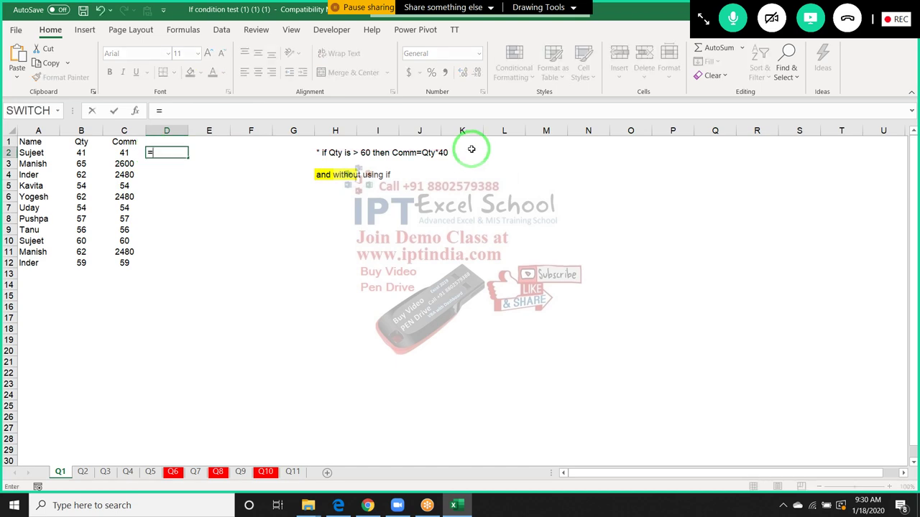
pyautogui.press('Left')
pyautogui.press('Left')
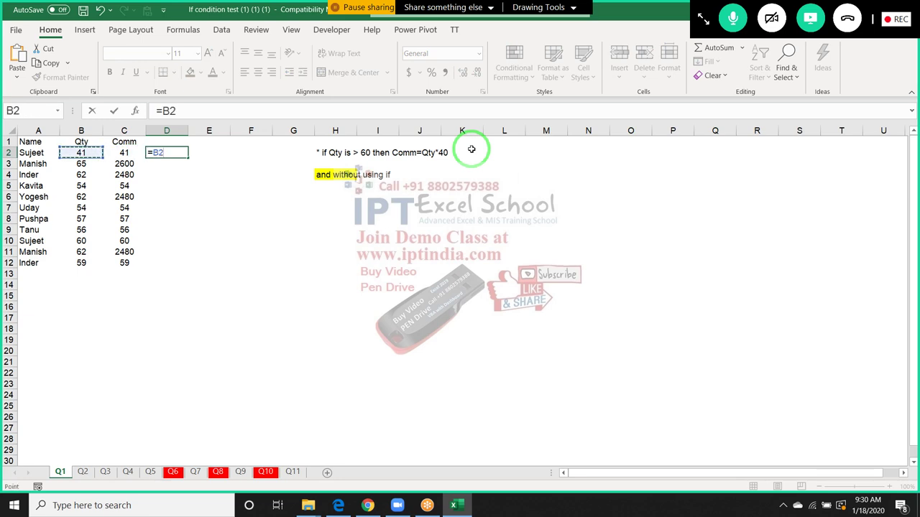
pyautogui.write('>')
pyautogui.write('=60')
pyautogui.press('Return')
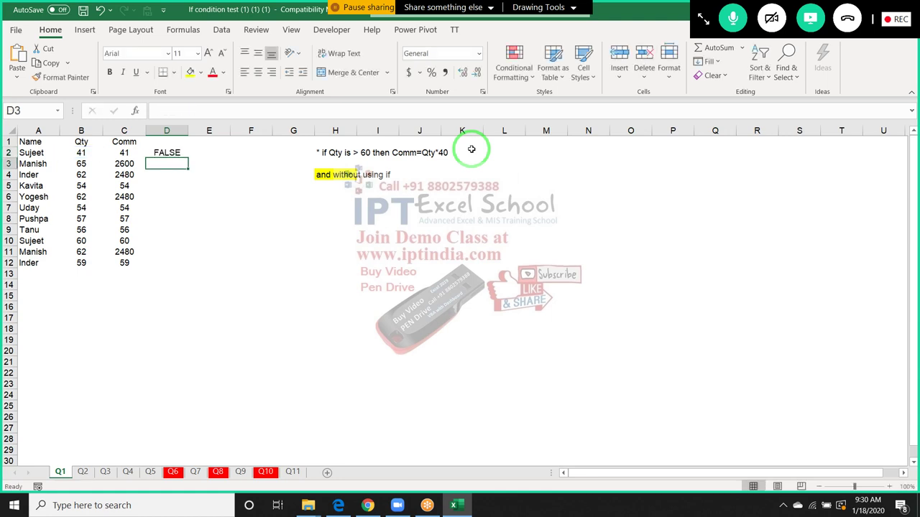
# Step: Fill the D2 test down through D12 with Ctrl+D
pyautogui.press('Left')
pyautogui.hotkey('ctrl', 'shift', 'Down')
pyautogui.press('Down')
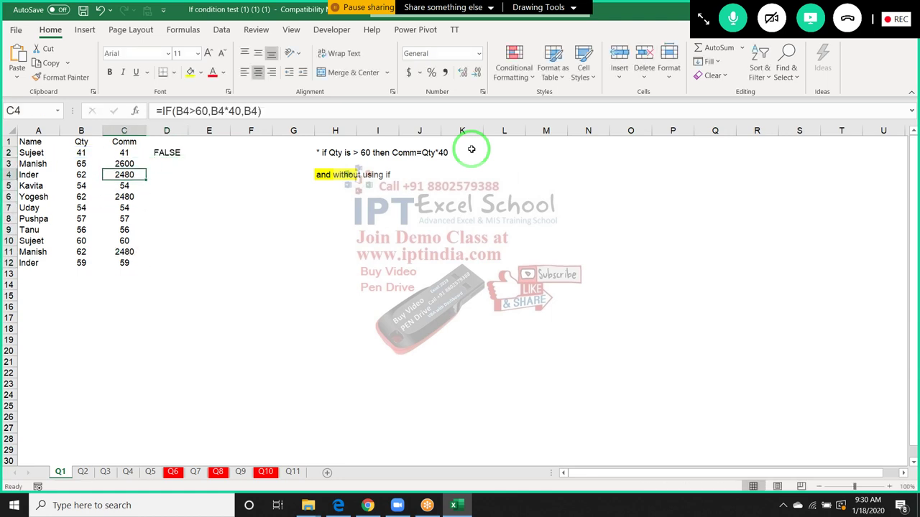
pyautogui.hotkey('ctrl', 'Down')
pyautogui.press('Right')
pyautogui.hotkey('ctrl', 'shift', 'Up')
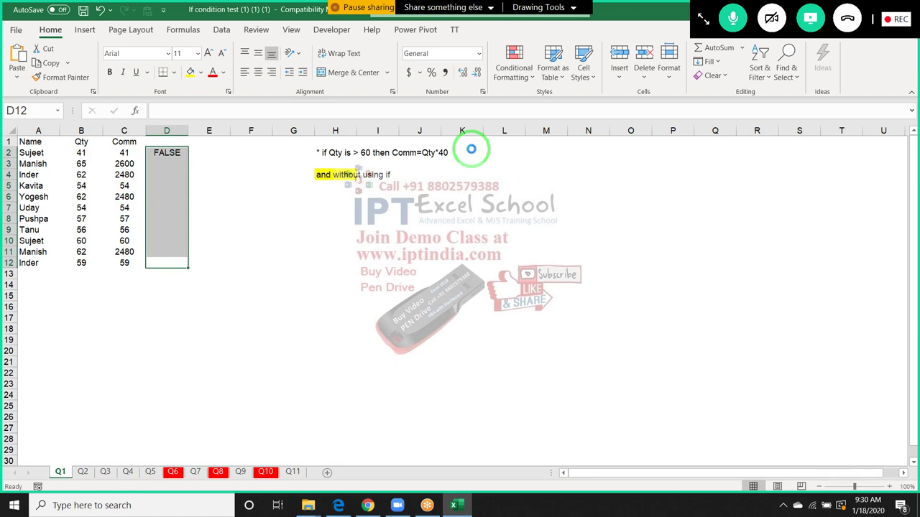
pyautogui.hotkey('ctrl', 'd')
# Step: Put TRUE in H12 with its numeric equivalent 1 beside it in I12
pyautogui.click(338, 263)
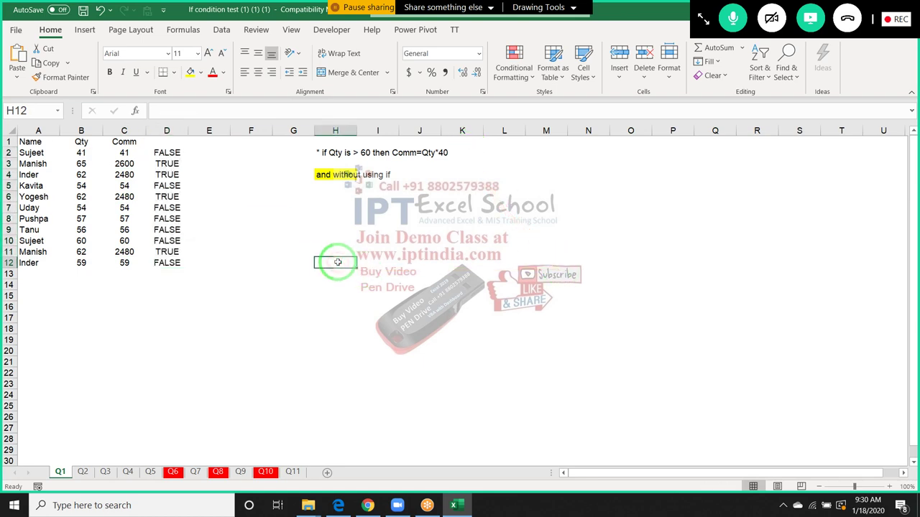
pyautogui.write('Tru')
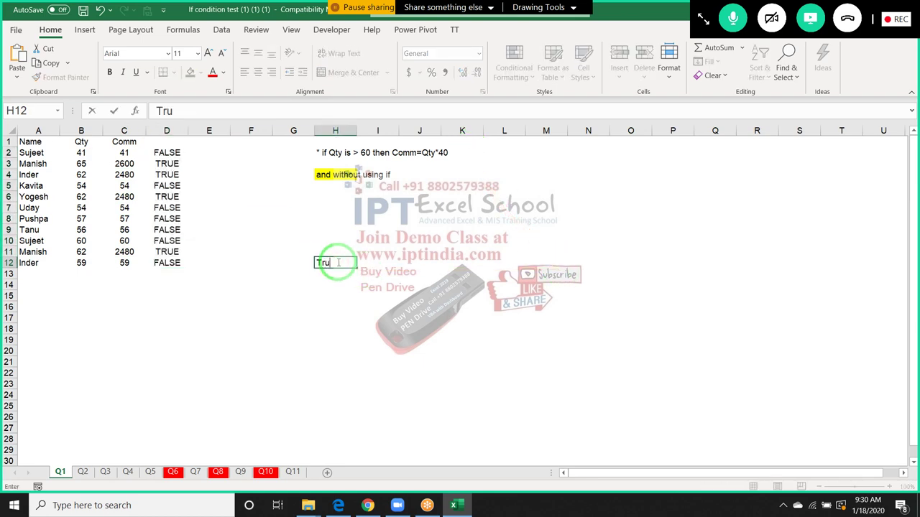
pyautogui.write('e')
pyautogui.press('Return')
pyautogui.click(335, 262)
pyautogui.press('Right')
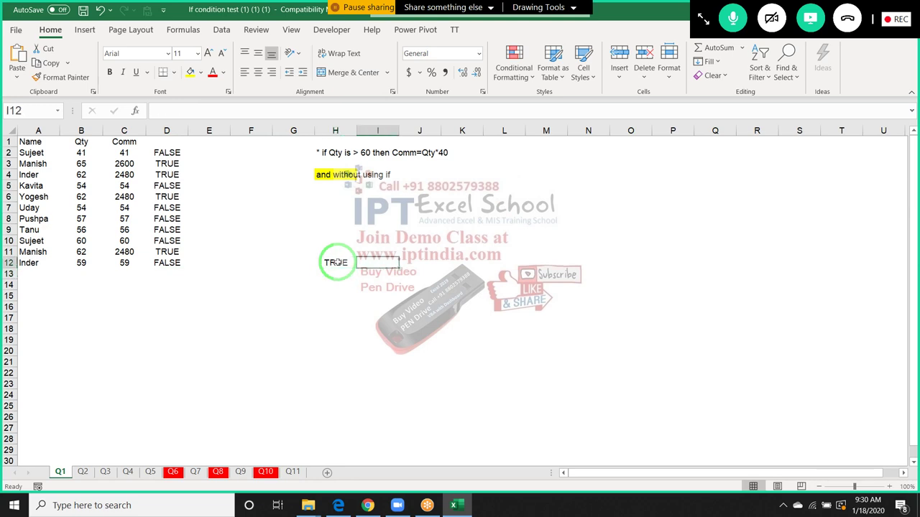
pyautogui.write('1')
pyautogui.press('Return')
# Step: Put FALSE in H13 with its numeric equivalent 0 beside it in I13
pyautogui.write('Fa')
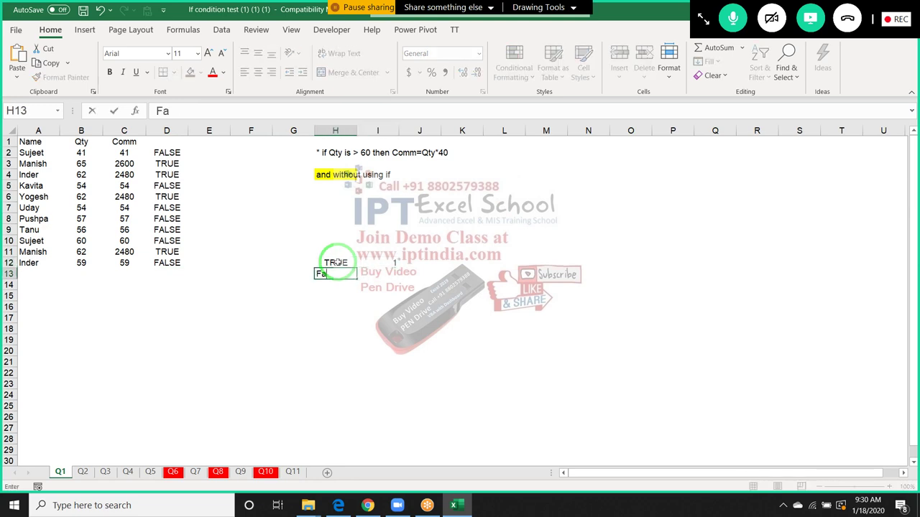
pyautogui.write('lse')
pyautogui.press('Up')
pyautogui.press('Down')
pyautogui.press('Right')
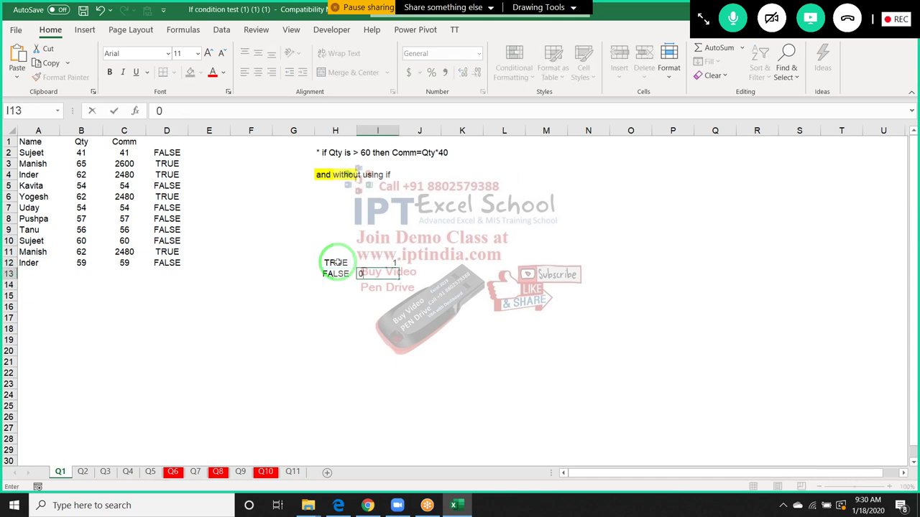
pyautogui.write('0')
pyautogui.press('Return')
# Step: Enter =H12+H13 in H14 to add TRUE and FALSE
pyautogui.press('Left')
pyautogui.write('=')
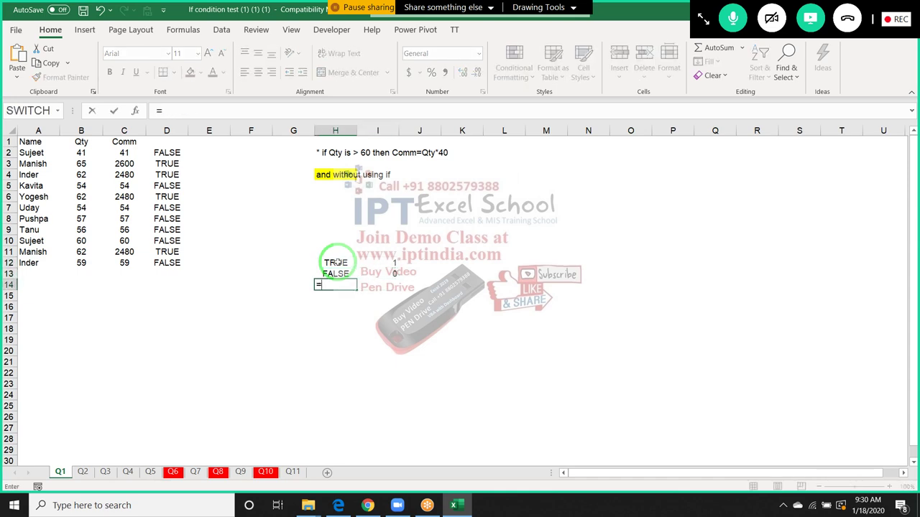
pyautogui.press('Up')
pyautogui.press('Up')
pyautogui.write('+')
pyautogui.press('Up')
pyautogui.press('Return')
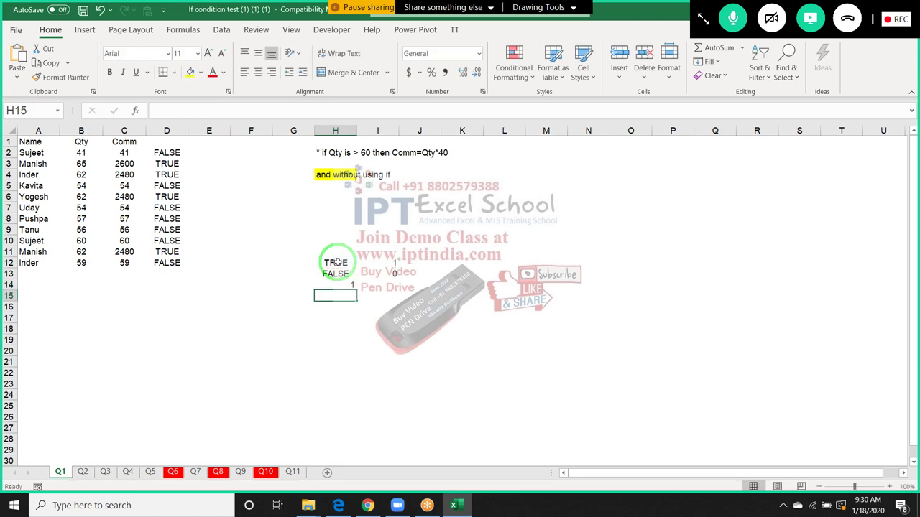
# Step: Briefly change H13 to TRUE to test the sum, undo it, and recheck the values
pyautogui.press('Up')
pyautogui.press('Up')
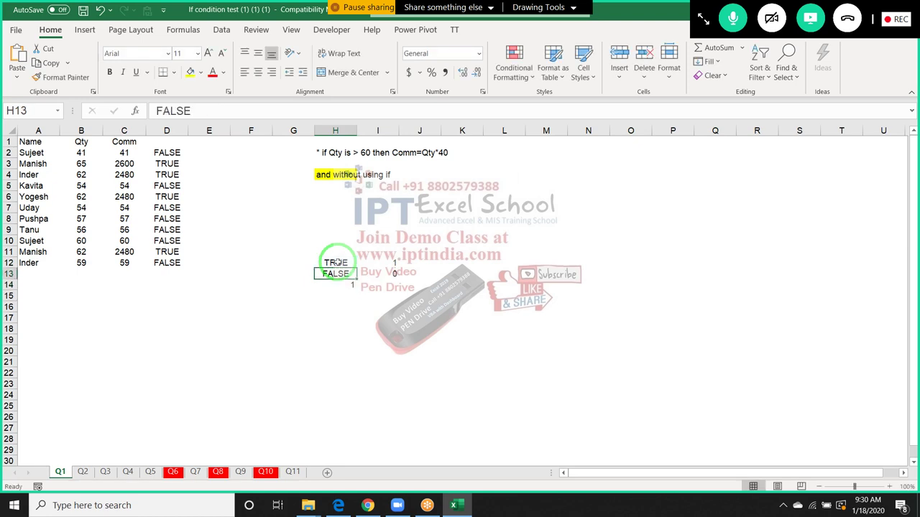
pyautogui.hotkey('ctrl', 'd')
pyautogui.hotkey('ctrl', 'z')
pyautogui.press('Right')
pyautogui.click(335, 262)
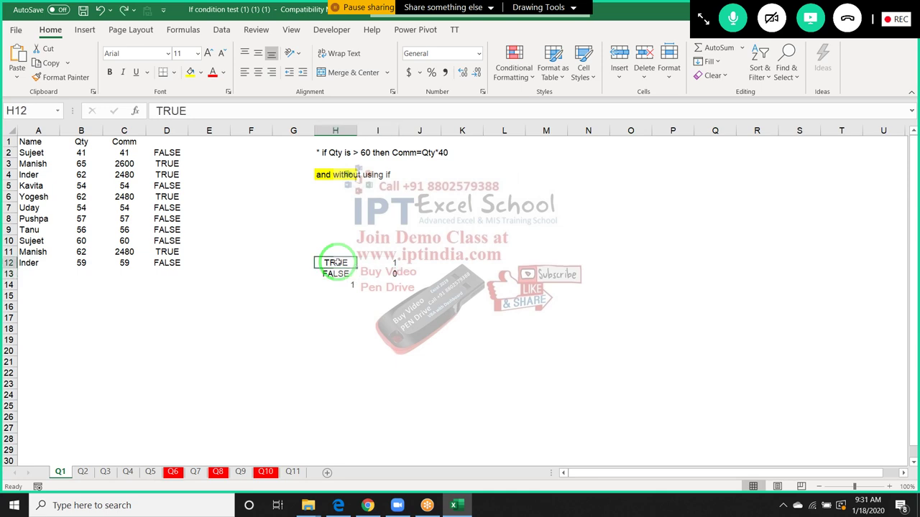
pyautogui.press('Right')
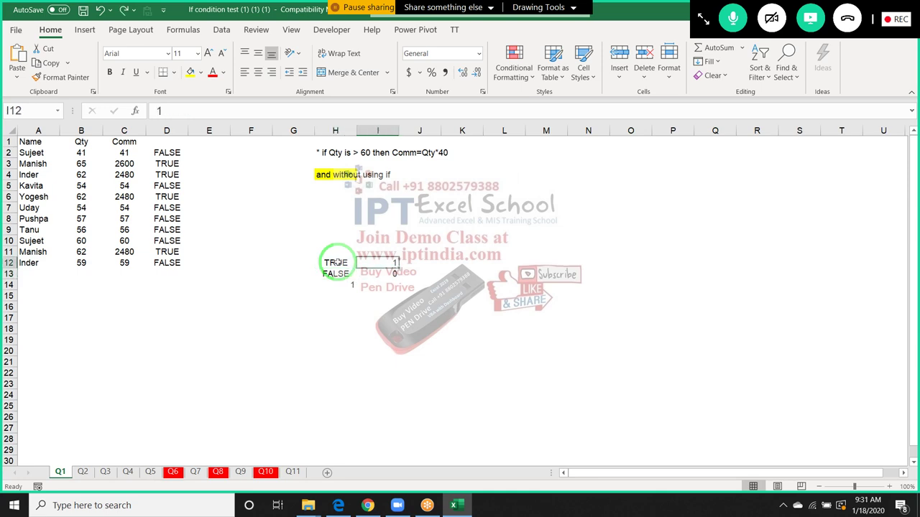
# Step: Change the D2 formula to =(B2>60)*B2
pyautogui.click(166, 153)
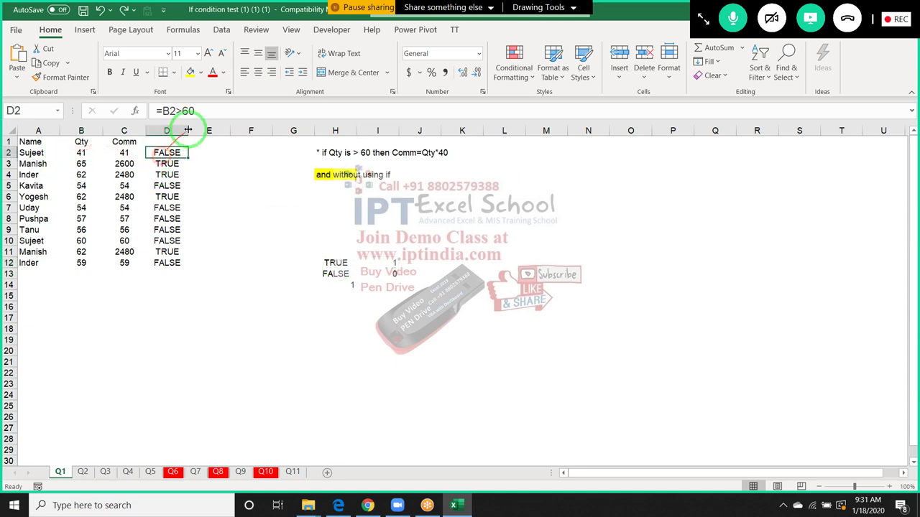
pyautogui.click(202, 111)
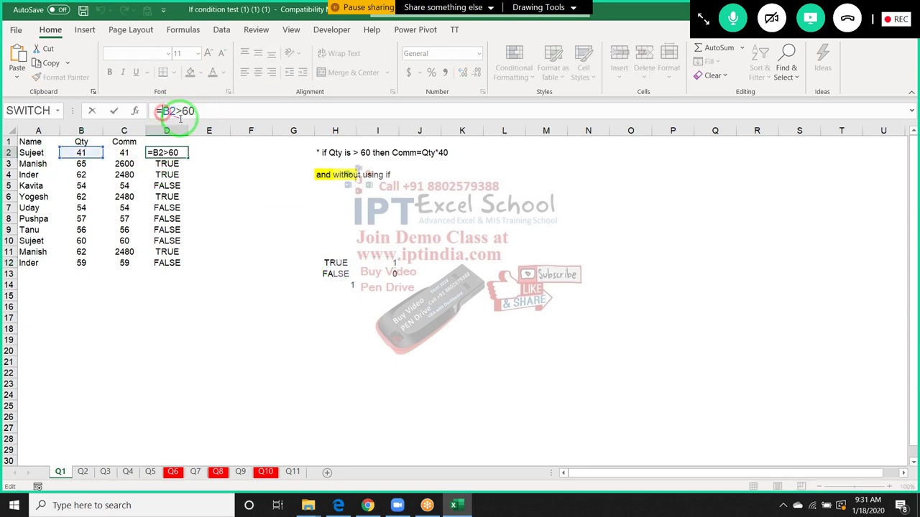
pyautogui.press('Home')
pyautogui.press('Right')
pyautogui.write('(')
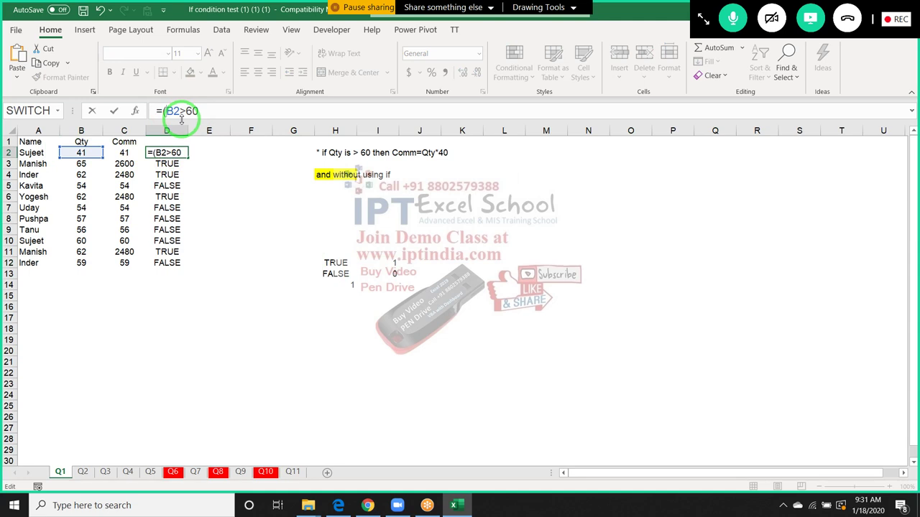
pyautogui.click(207, 109)
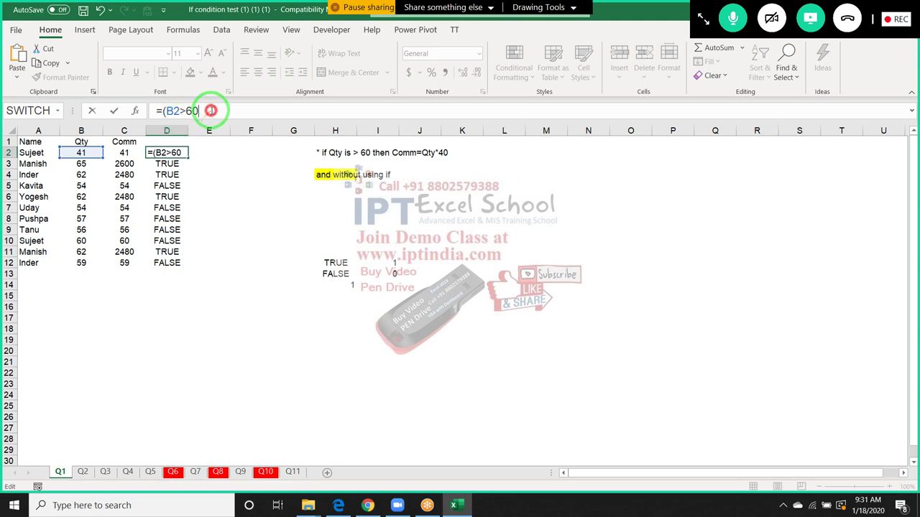
pyautogui.write(')*')
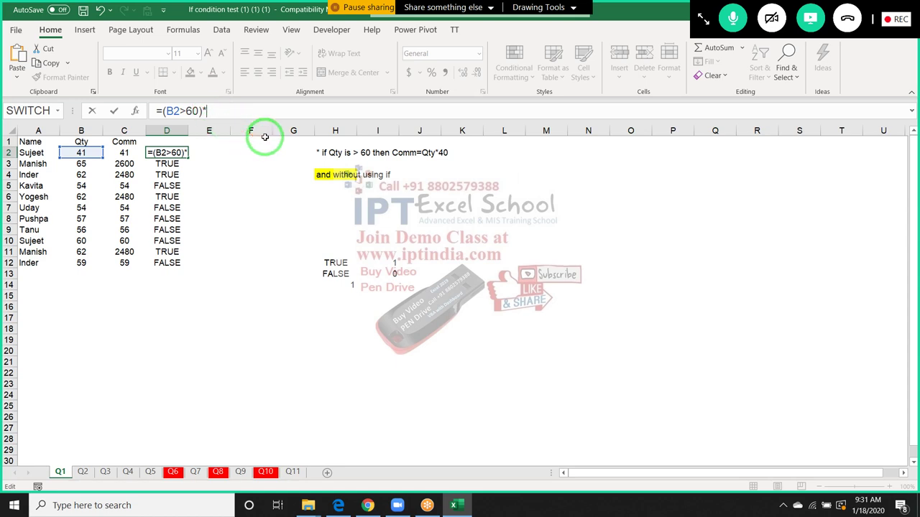
pyautogui.click(86, 152)
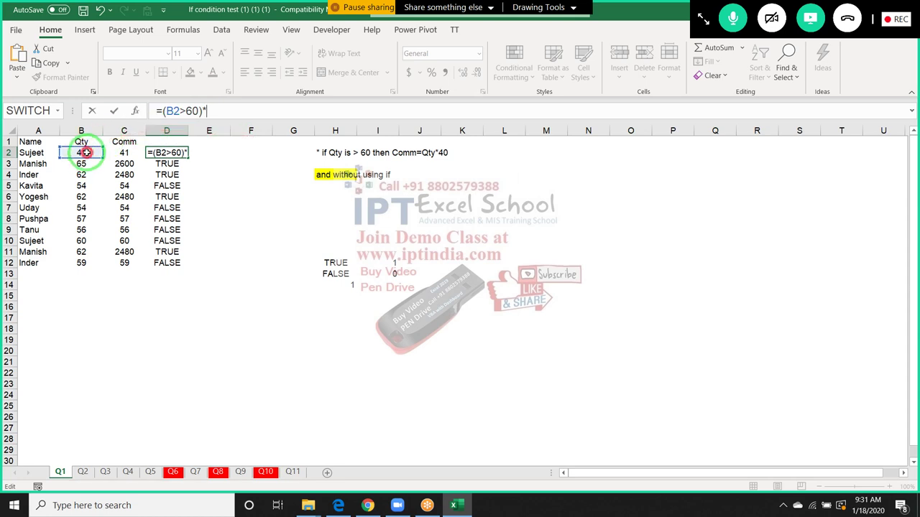
pyautogui.press('Return')
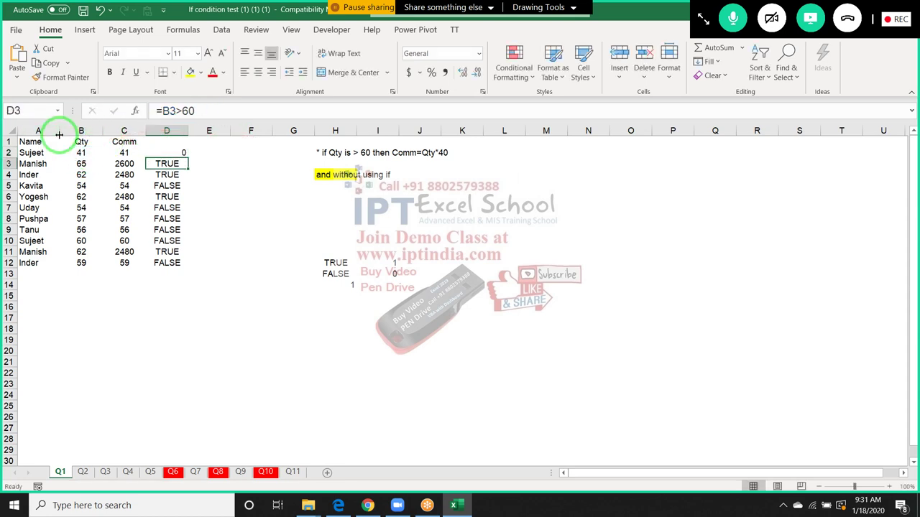
# Step: Copy the D2 formula down to D12 with the fill handle and check the results
pyautogui.click(178, 153)
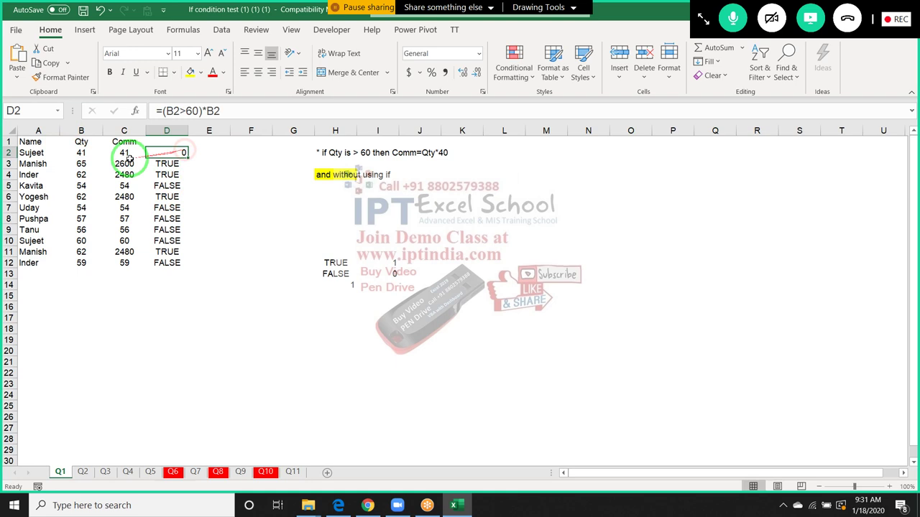
pyautogui.doubleClick(186, 158)
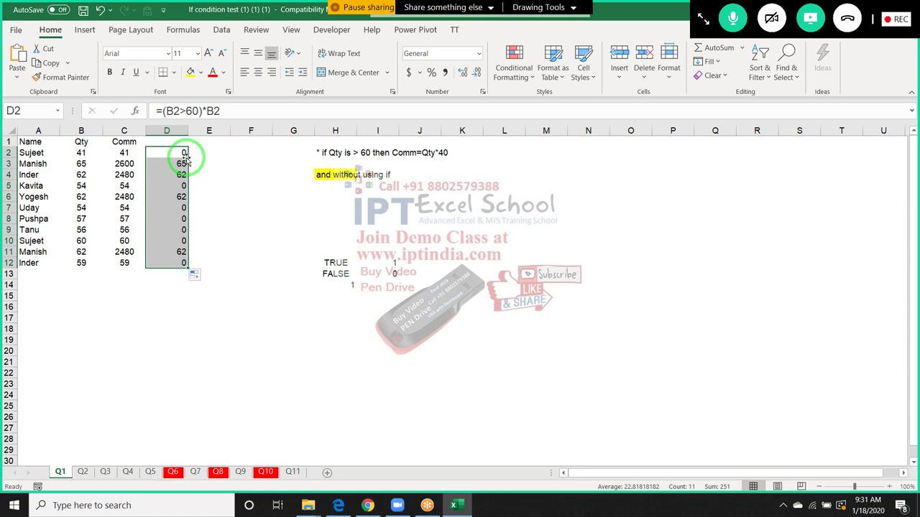
pyautogui.click(179, 164)
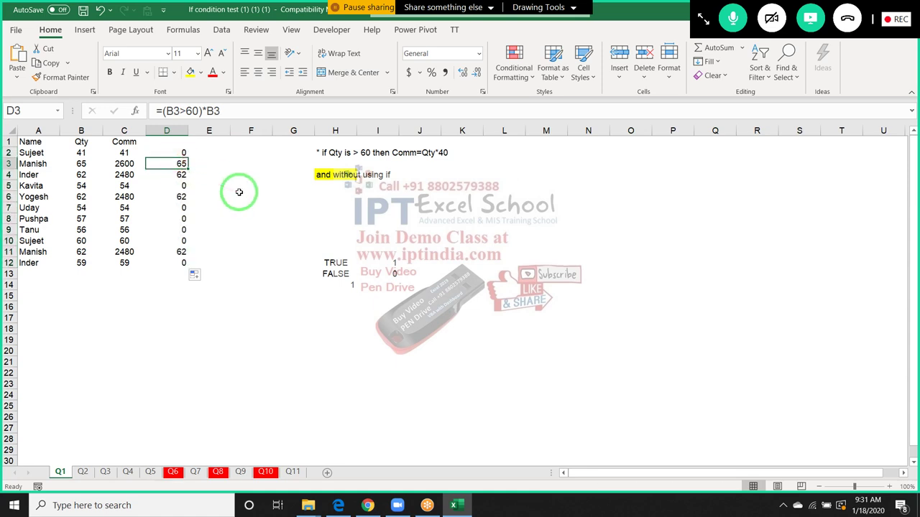
pyautogui.press('Down')
pyautogui.press('Down')
pyautogui.press('Down')
pyautogui.press('Down')
pyautogui.press('Down')
pyautogui.press('Down')
pyautogui.press('Down')
pyautogui.press('Down')
pyautogui.press('Down')
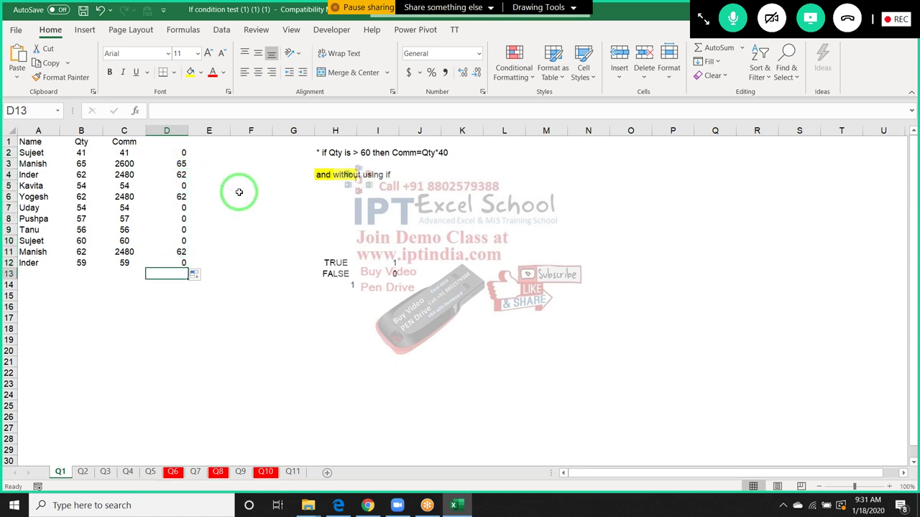
pyautogui.press('Up')
pyautogui.press('Up')
pyautogui.press('Up')
pyautogui.press('Up')
pyautogui.press('Up')
pyautogui.press('Up')
pyautogui.press('Up')
pyautogui.press('Up')
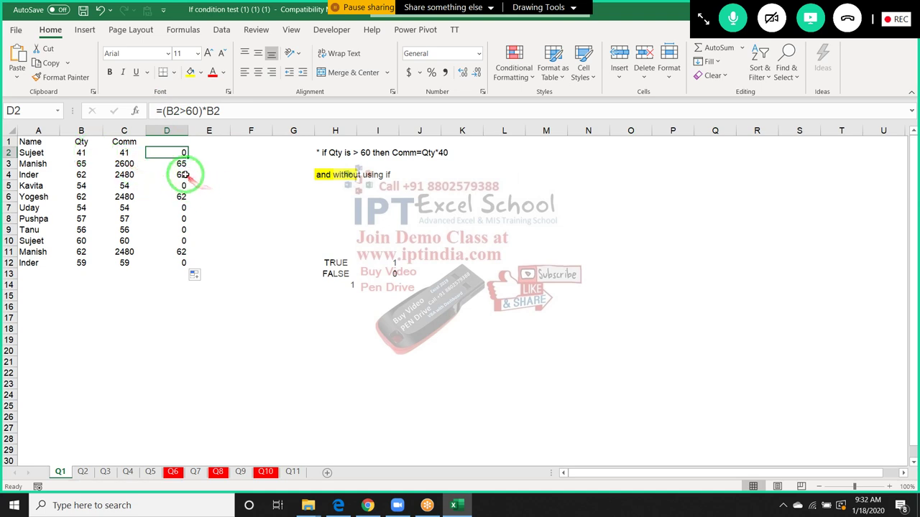
# Step: Change the D2 formula to =((B2>60)*B2)*40 to compute commission
pyautogui.moveTo(181, 164); pyautogui.dragTo(177, 252)
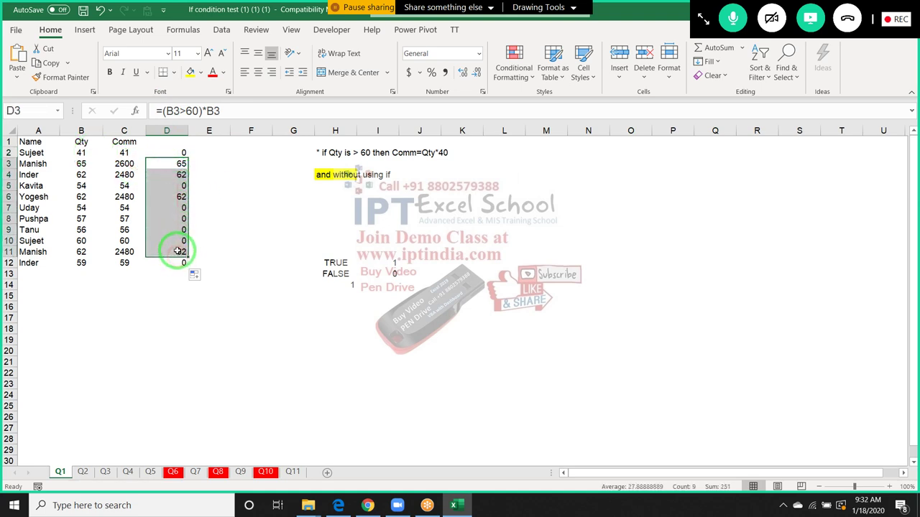
pyautogui.click(179, 151)
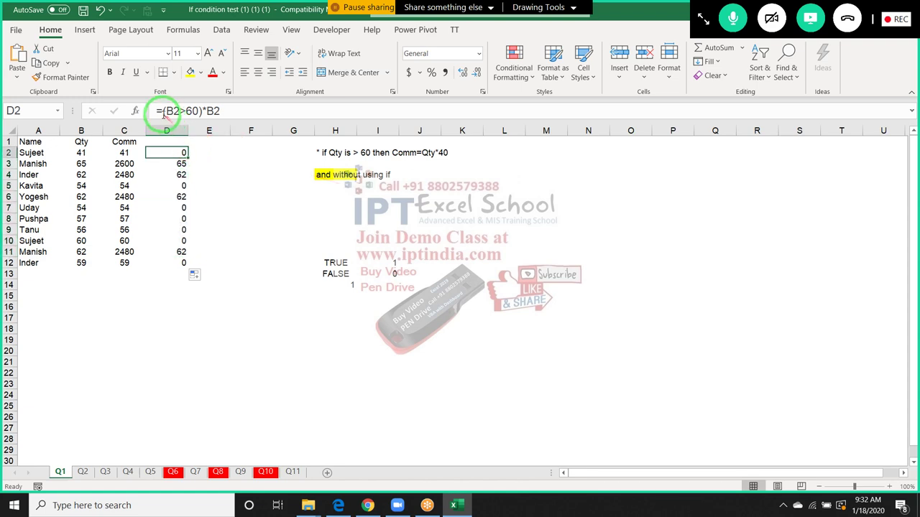
pyautogui.click(163, 113)
pyautogui.write('(')
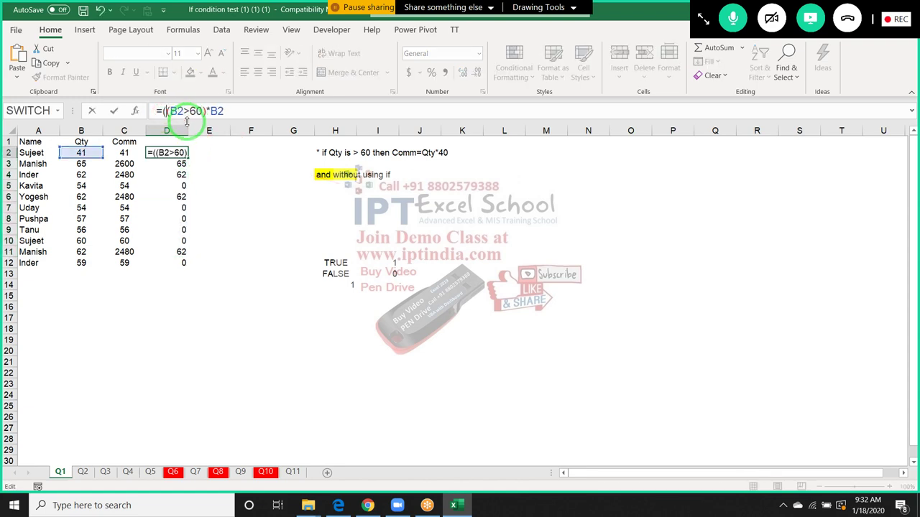
pyautogui.click(227, 111)
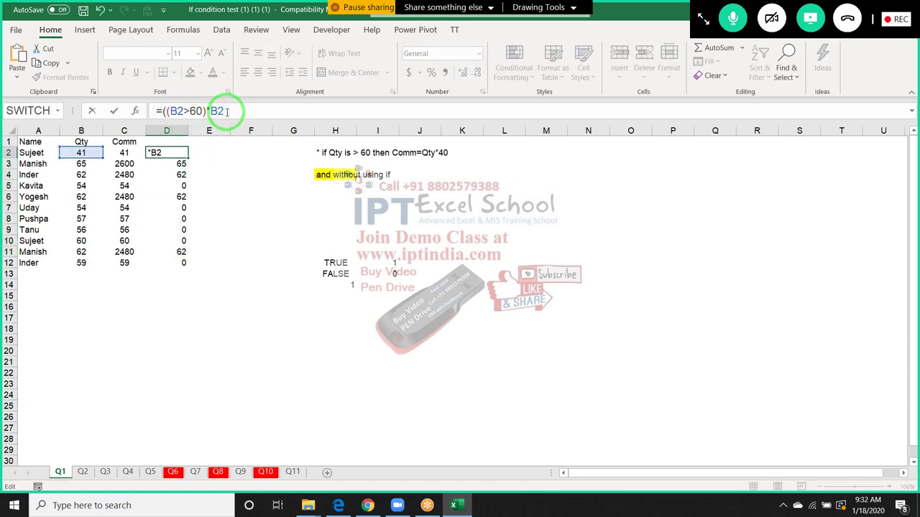
pyautogui.write(')*40')
pyautogui.press('Return')
# Step: Fill the commission formula down D2:D12 and compare with C2's IF formula
pyautogui.press('Up')
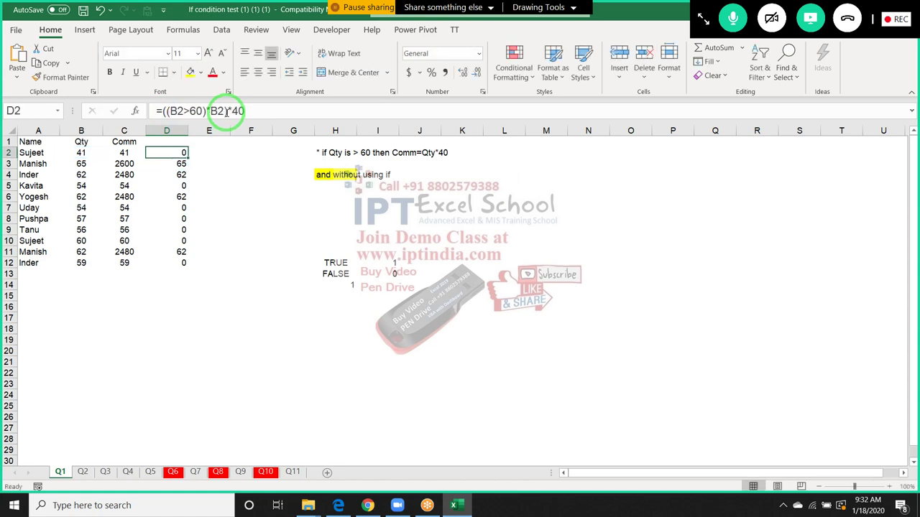
pyautogui.hotkey('ctrl', 'shift', 'Down')
pyautogui.hotkey('ctrl', 'd')
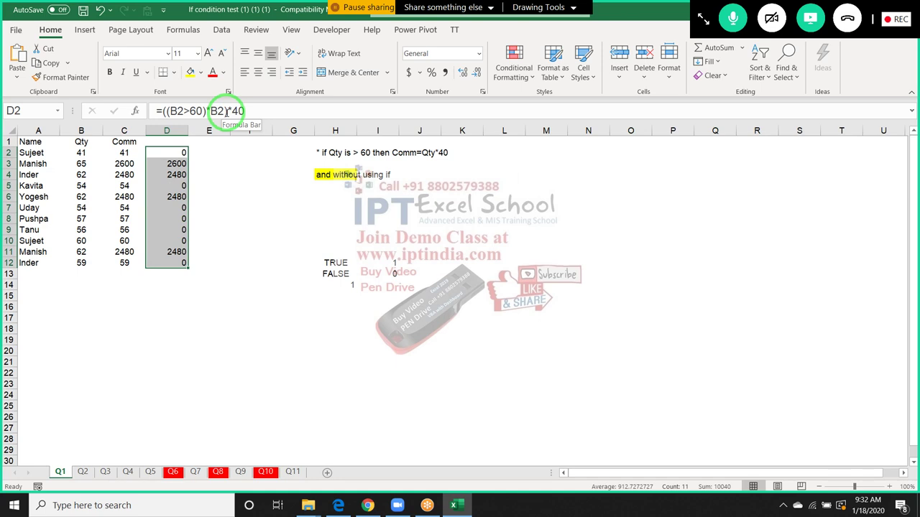
pyautogui.press('Left')
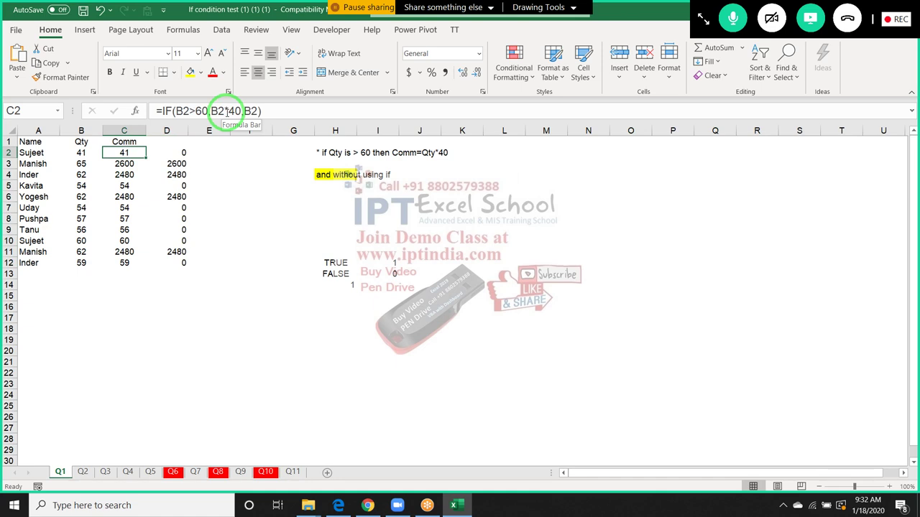
pyautogui.press('Right')
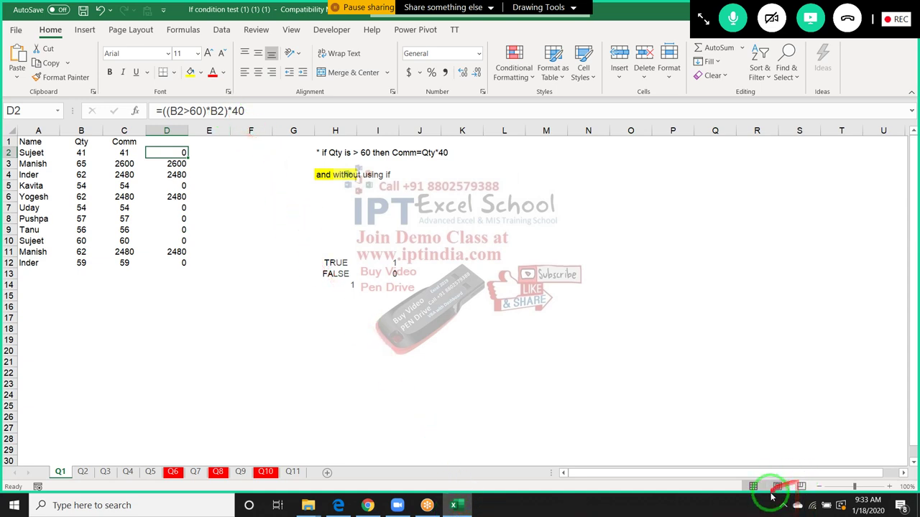
# Step: Bring up the screen recorder's toolbar from the hidden taskbar icons
pyautogui.click(783, 505)
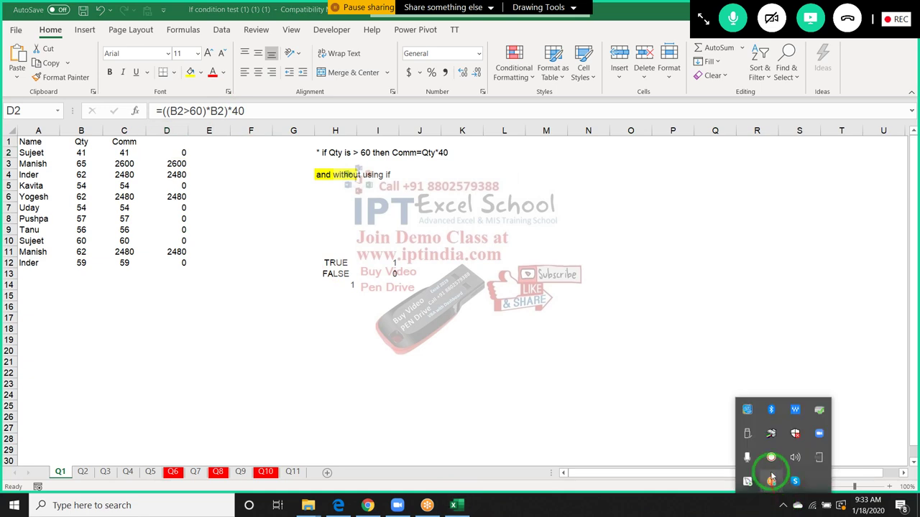
pyautogui.click(771, 478)
pyautogui.click(782, 506)
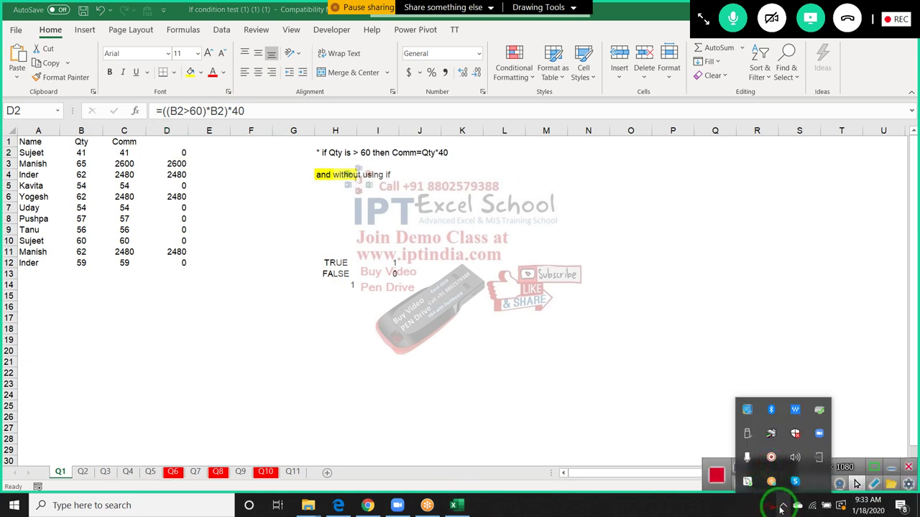
pyautogui.click(782, 506)
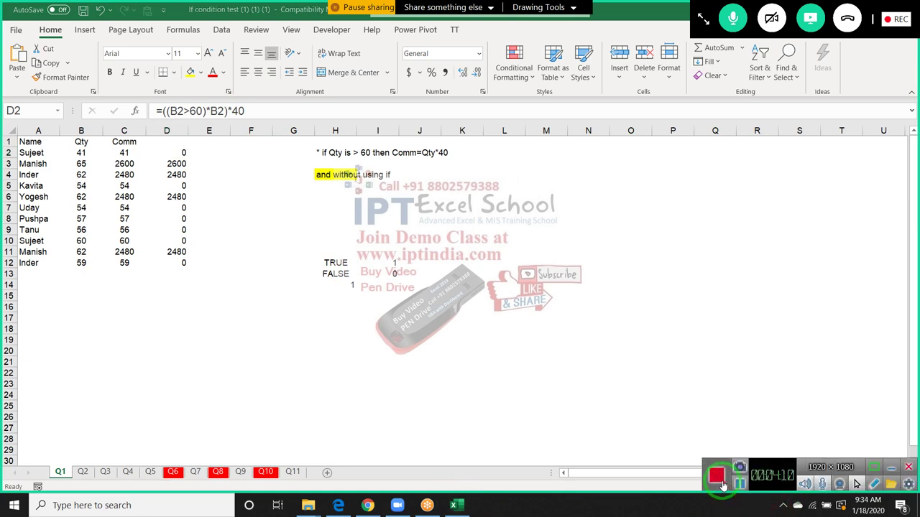